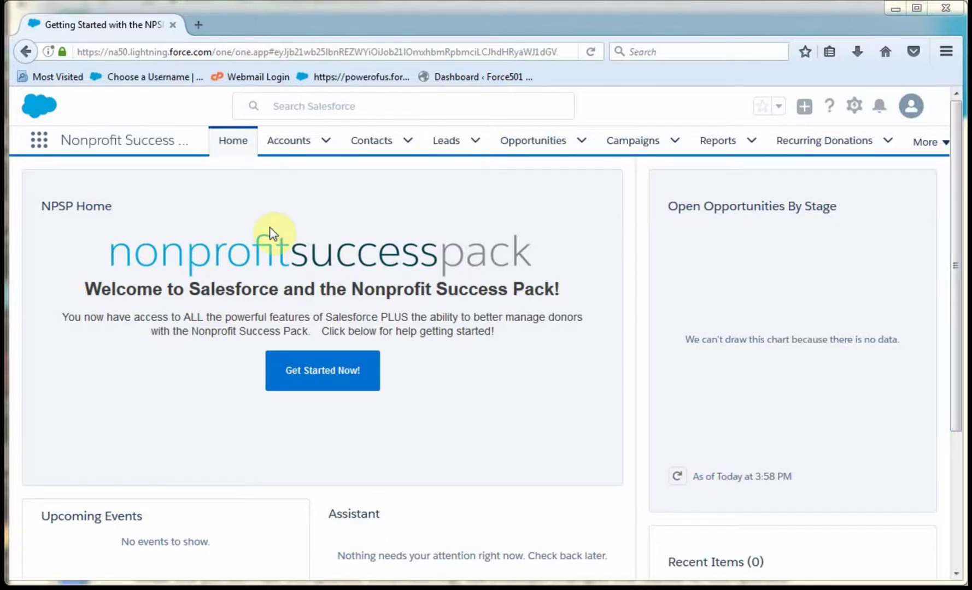
# Switch from the Nonprofit Success Pack to the Volunteers app through the App Launcher
pyautogui.click(77, 143)
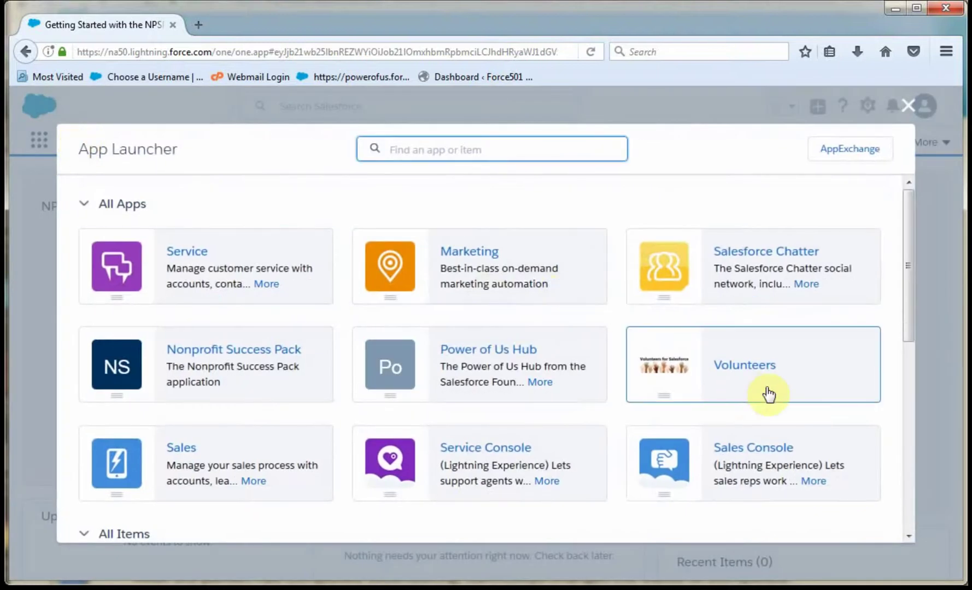
pyautogui.click(746, 365)
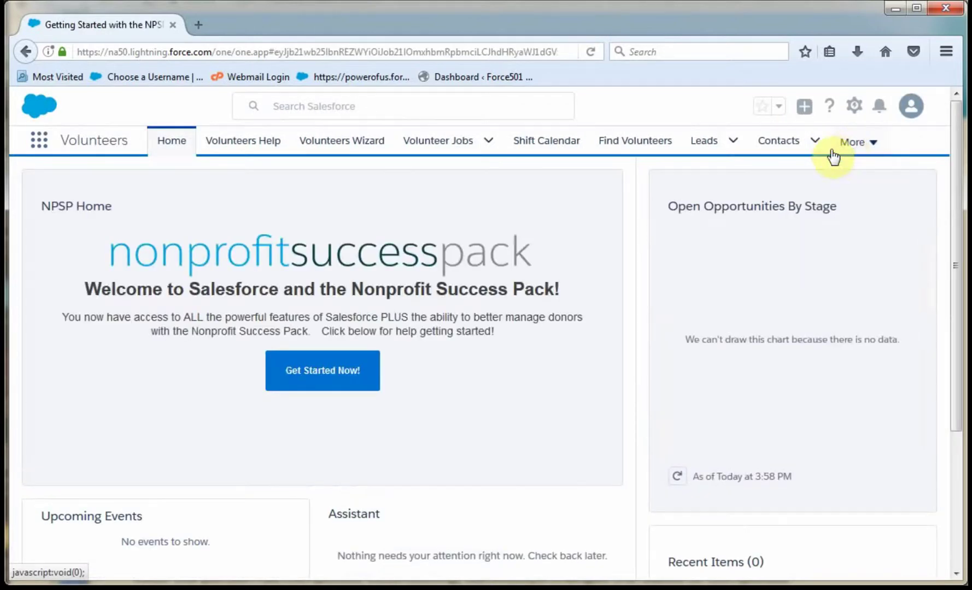
# Show July 2017 in the Shift Calendar and check the fill counts of the July 1 shifts
pyautogui.click(537, 151)
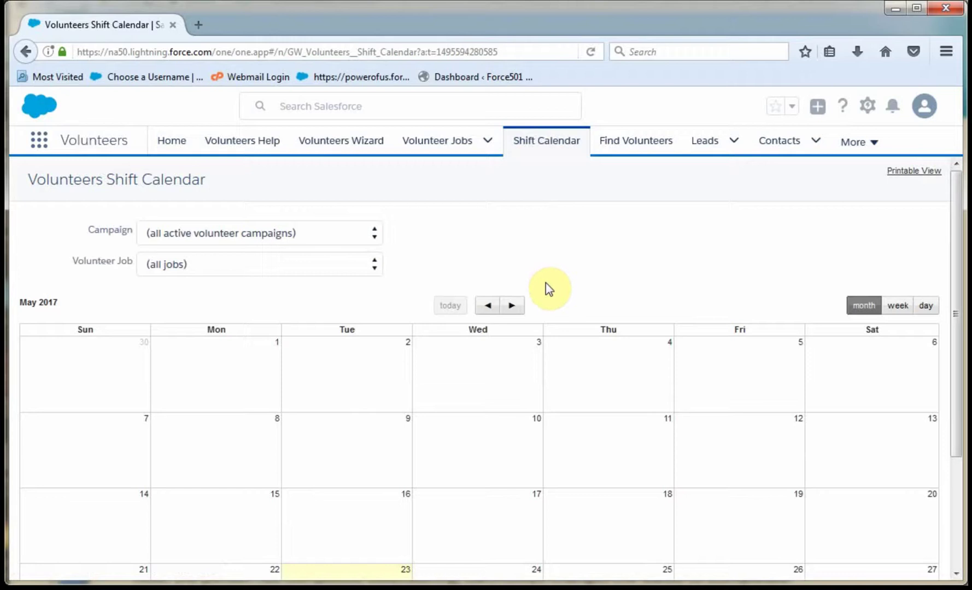
pyautogui.click(514, 307)
pyautogui.click(513, 307)
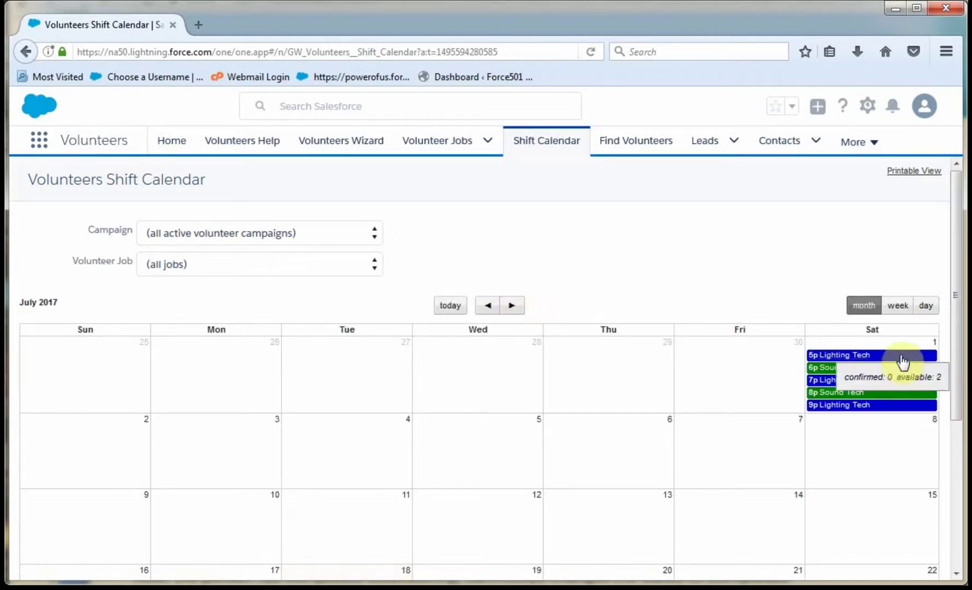
pyautogui.moveTo(832, 376)
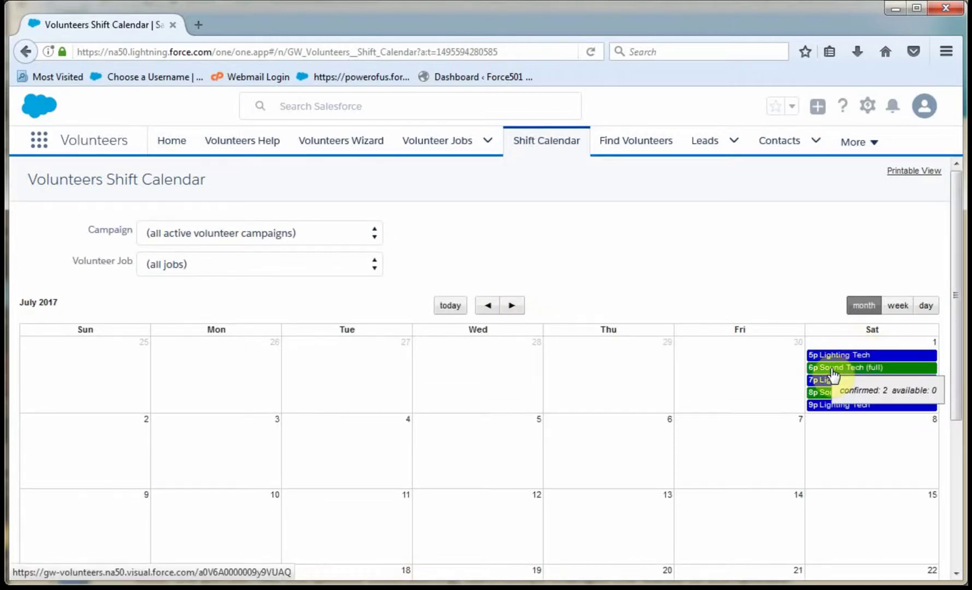
pyautogui.moveTo(884, 361)
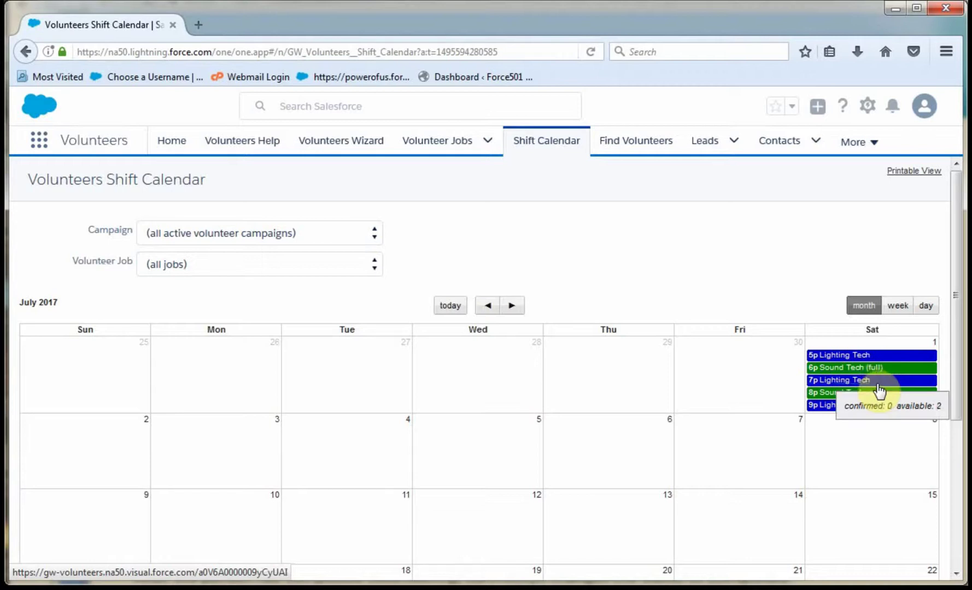
pyautogui.moveTo(872, 403)
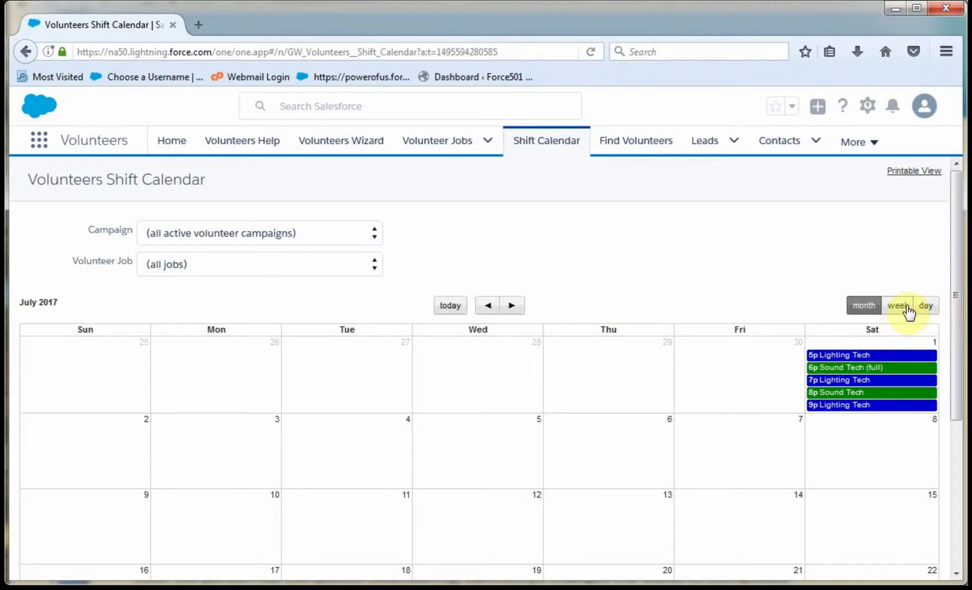
pyautogui.moveTo(824, 395)
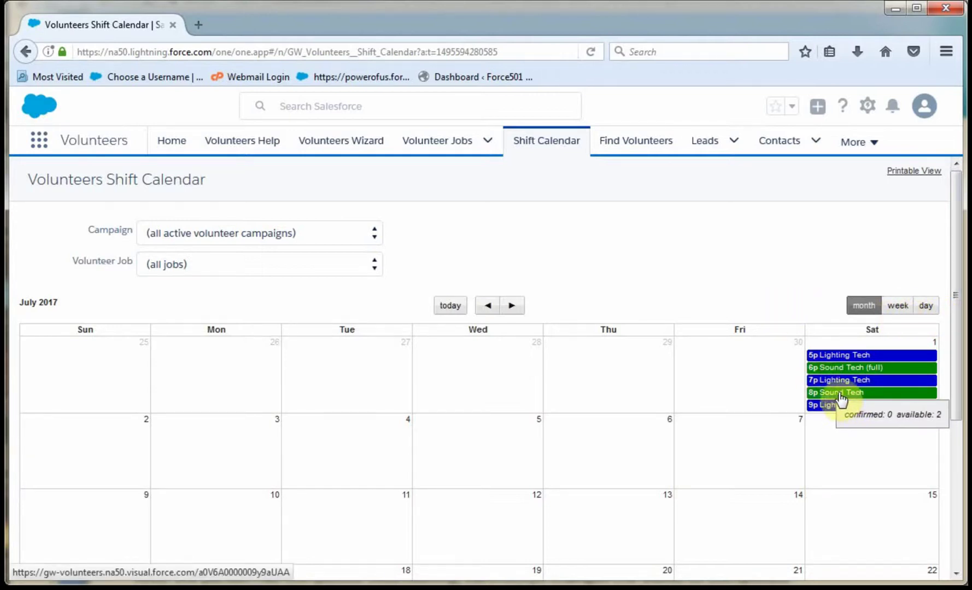
# Open the 8p Sound Tech shift (Shift-00028) in a new tab and start Mass Edit Volunteer Hours
pyautogui.rightClick(840, 400)
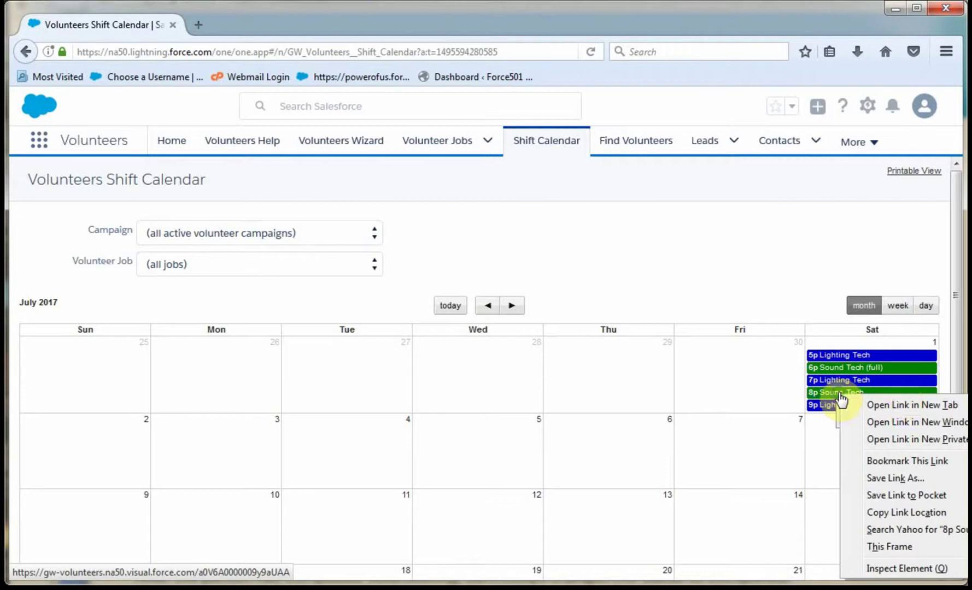
pyautogui.click(901, 407)
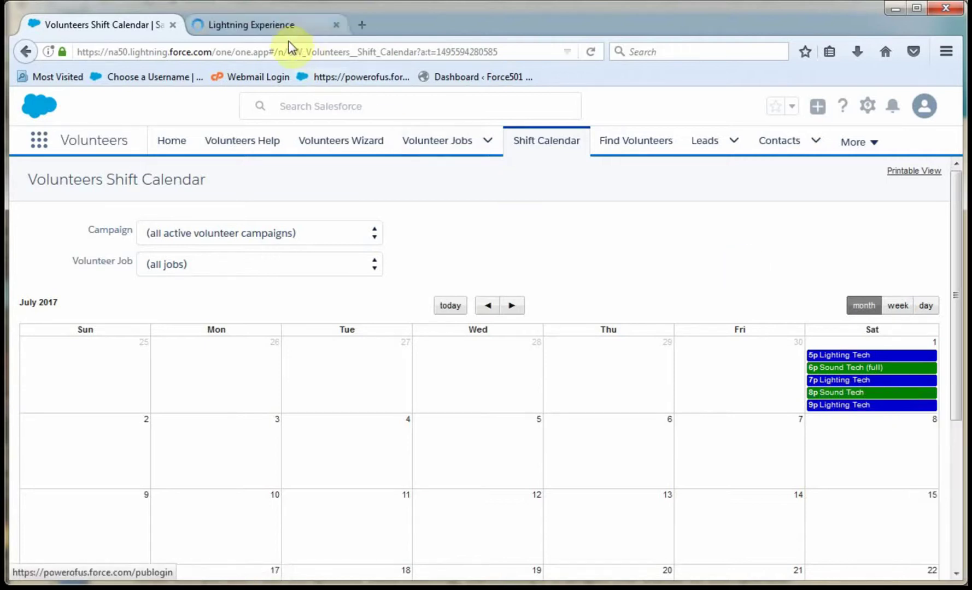
pyautogui.click(263, 23)
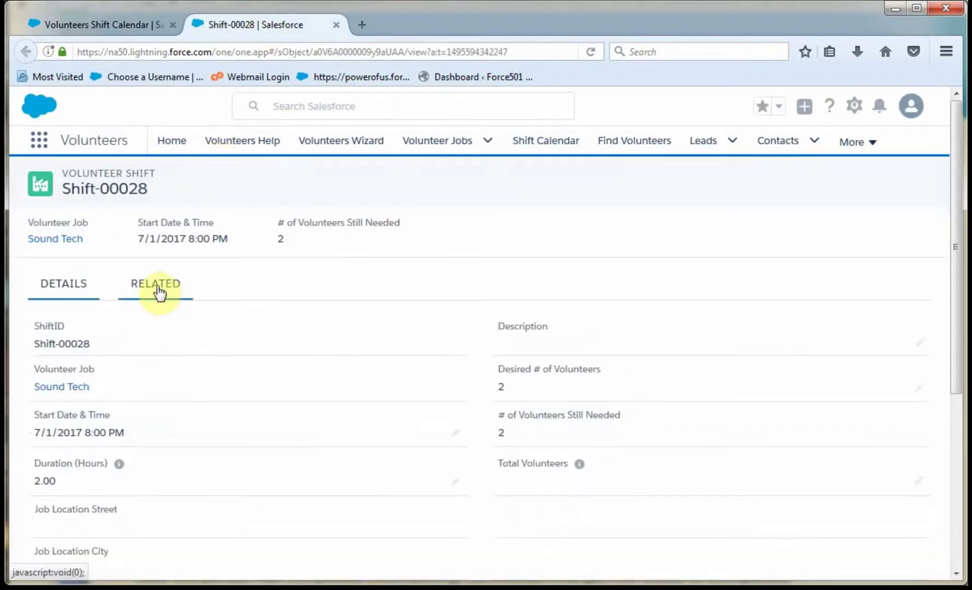
pyautogui.click(159, 291)
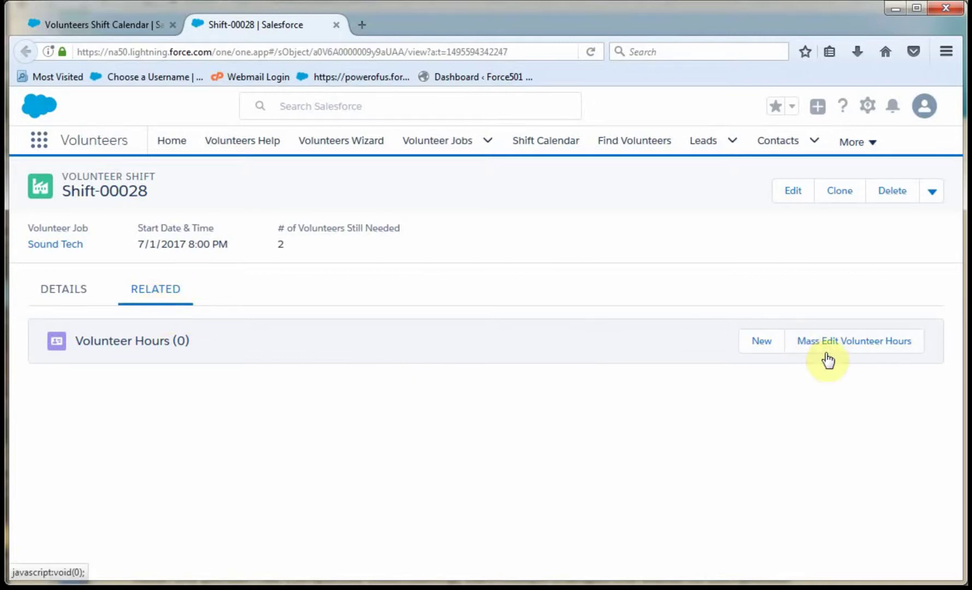
pyautogui.click(859, 342)
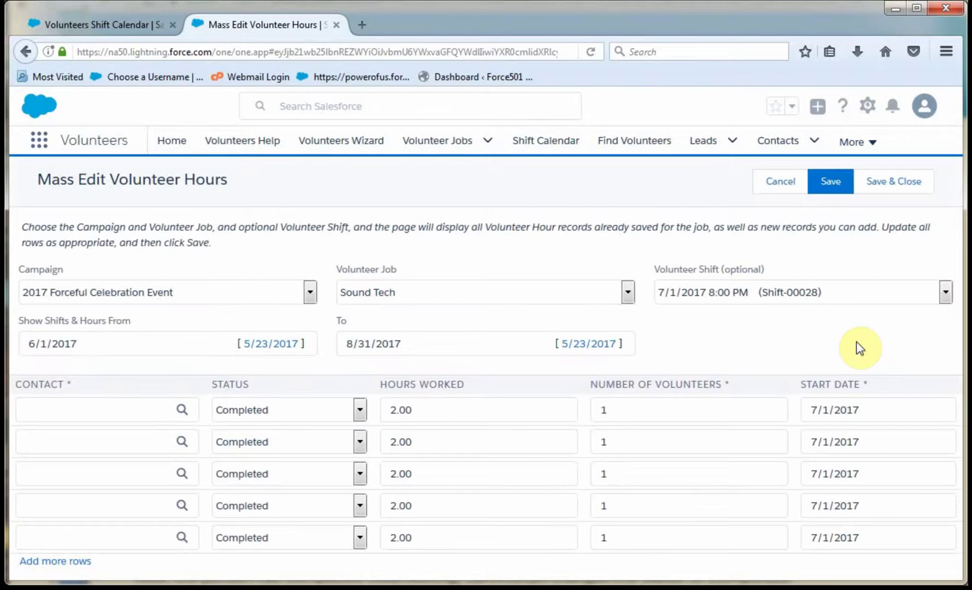
# Fill the first row with the looked-up contact and set its status to Confirmed
pyautogui.click(95, 412)
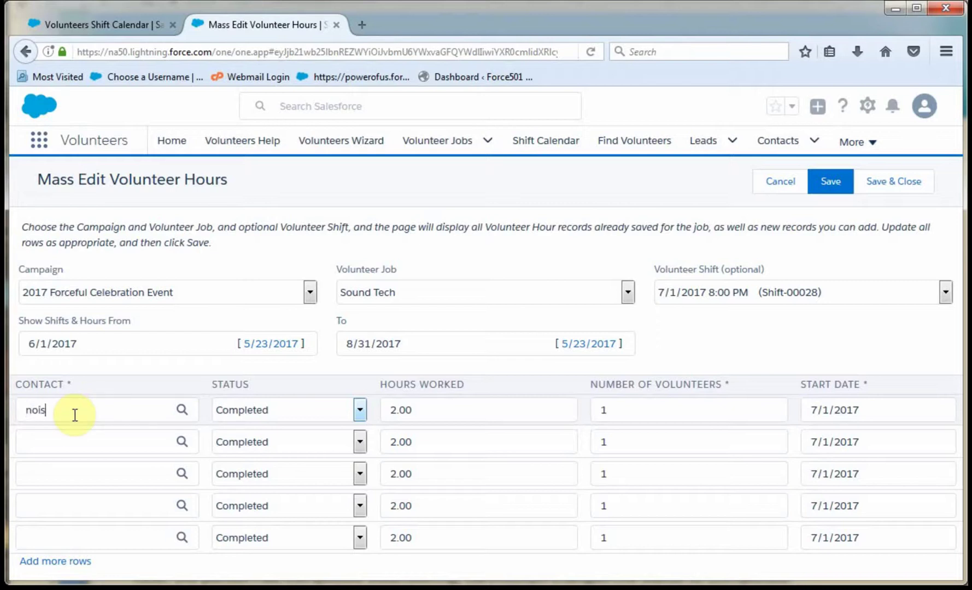
pyautogui.click(181, 410)
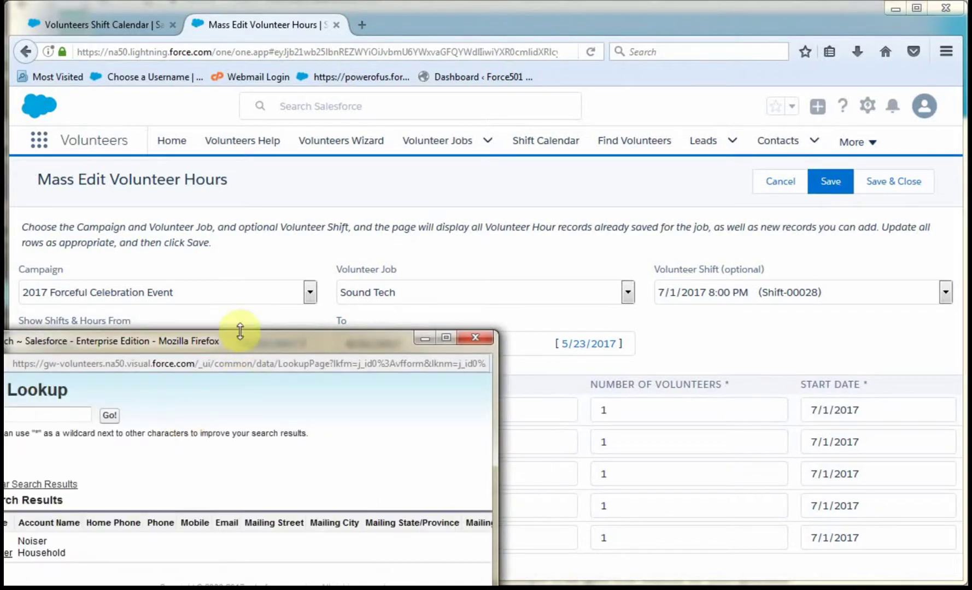
pyautogui.moveTo(246, 347); pyautogui.dragTo(350, 161)
pyautogui.click(102, 373)
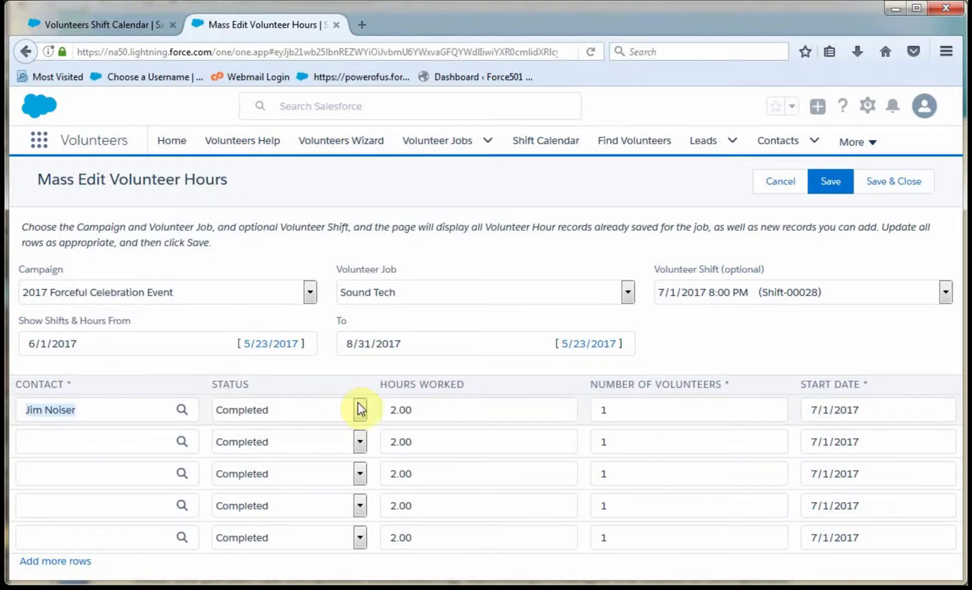
pyautogui.click(360, 411)
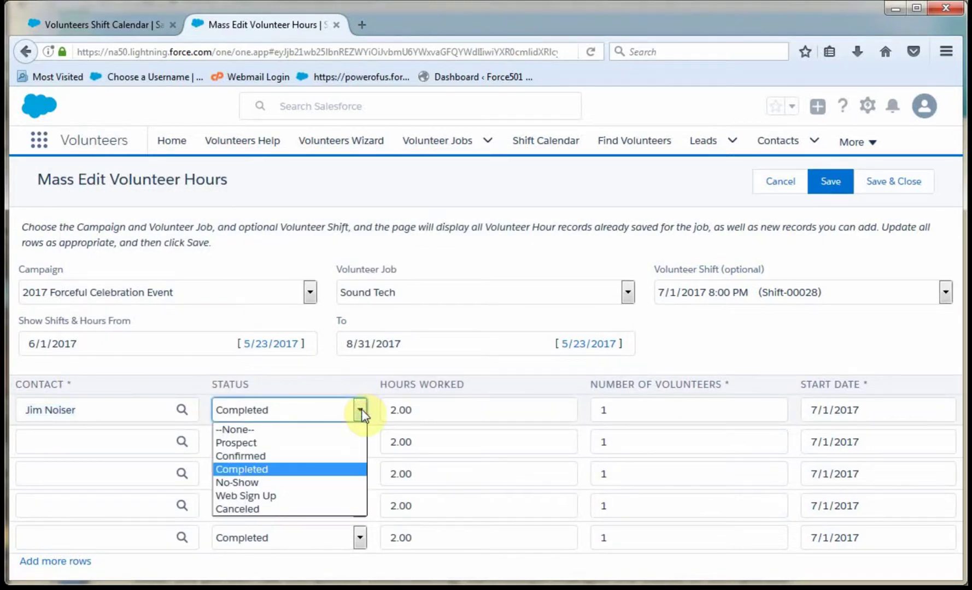
pyautogui.click(349, 454)
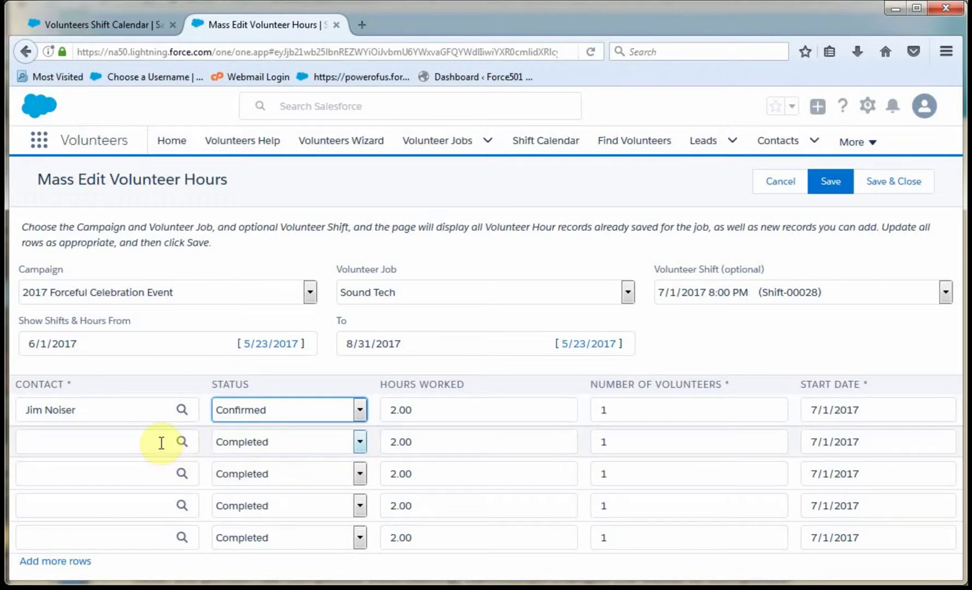
# Add the second volunteer via lookup as Confirmed and save both hours records
pyautogui.click(161, 443)
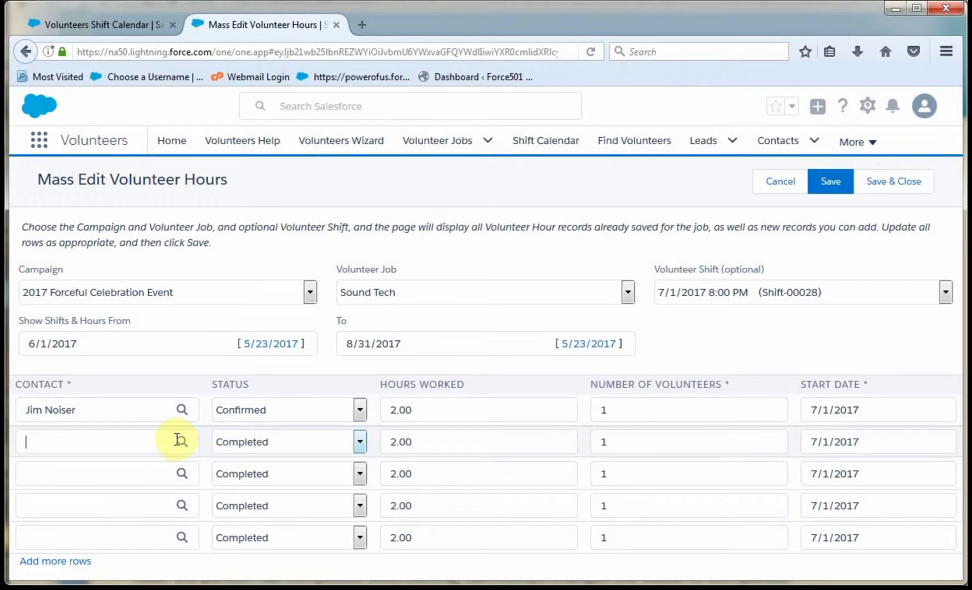
pyautogui.write('quie')
pyautogui.click(181, 441)
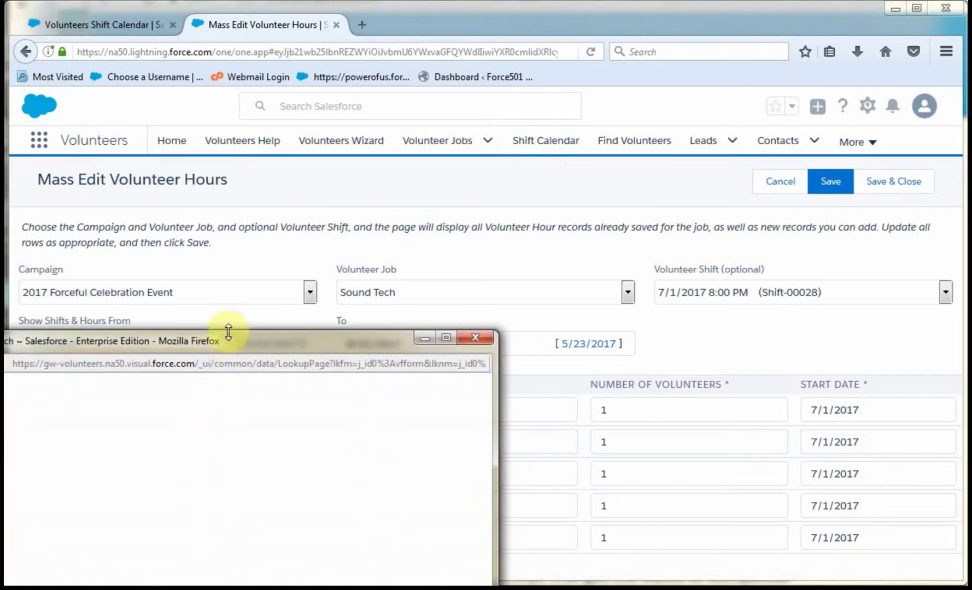
pyautogui.moveTo(243, 342); pyautogui.dragTo(317, 234)
pyautogui.click(81, 440)
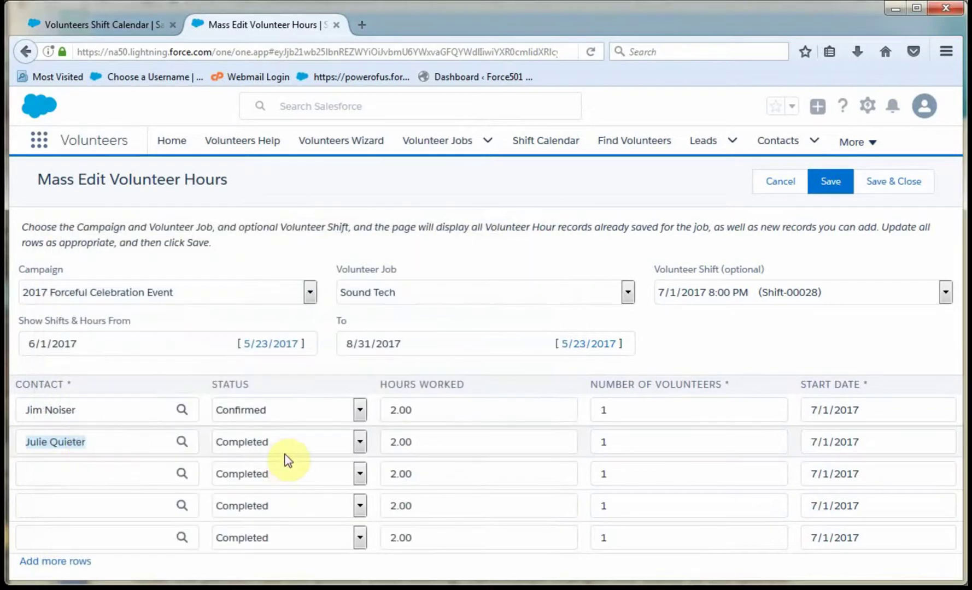
pyautogui.click(361, 443)
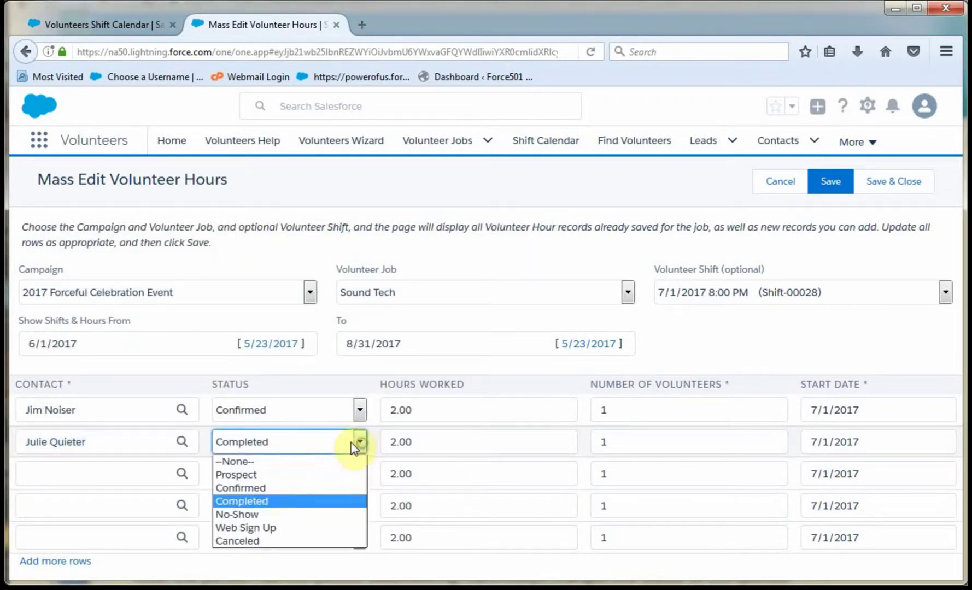
pyautogui.click(328, 488)
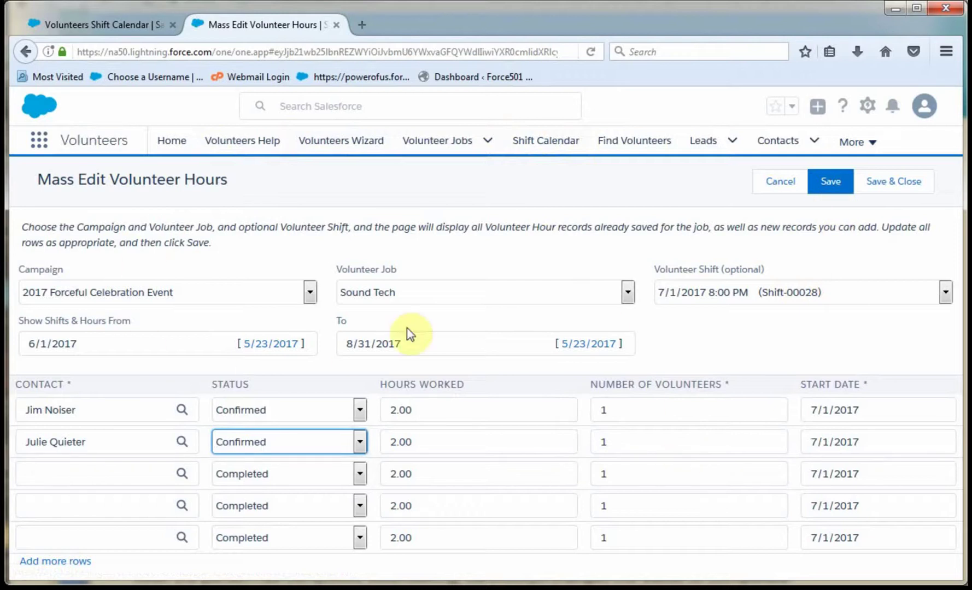
pyautogui.click(831, 185)
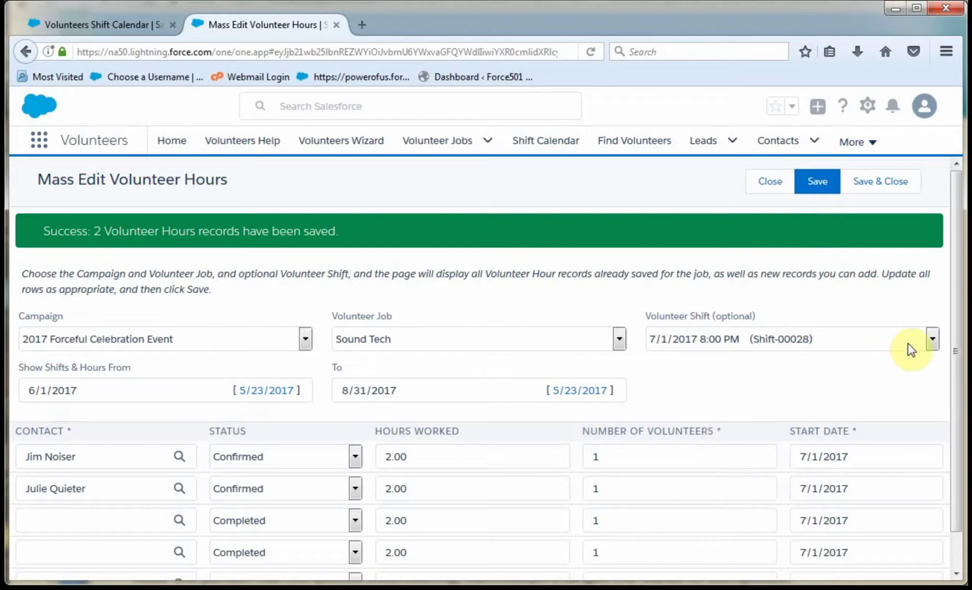
# Switch the Volunteer Shift selector to 7/1/2017 6:00 PM (Shift-00027)
pyautogui.click(932, 340)
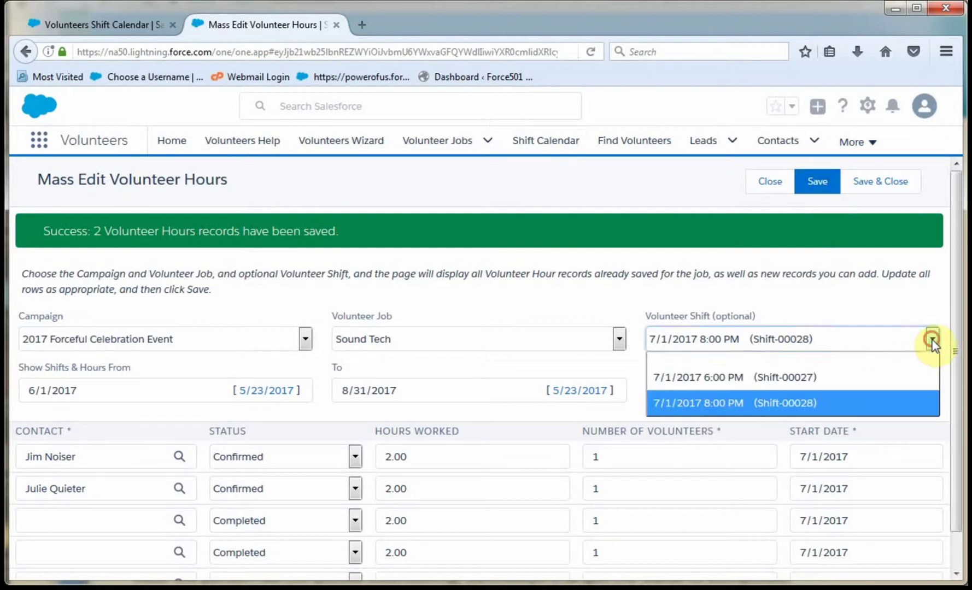
pyautogui.click(837, 377)
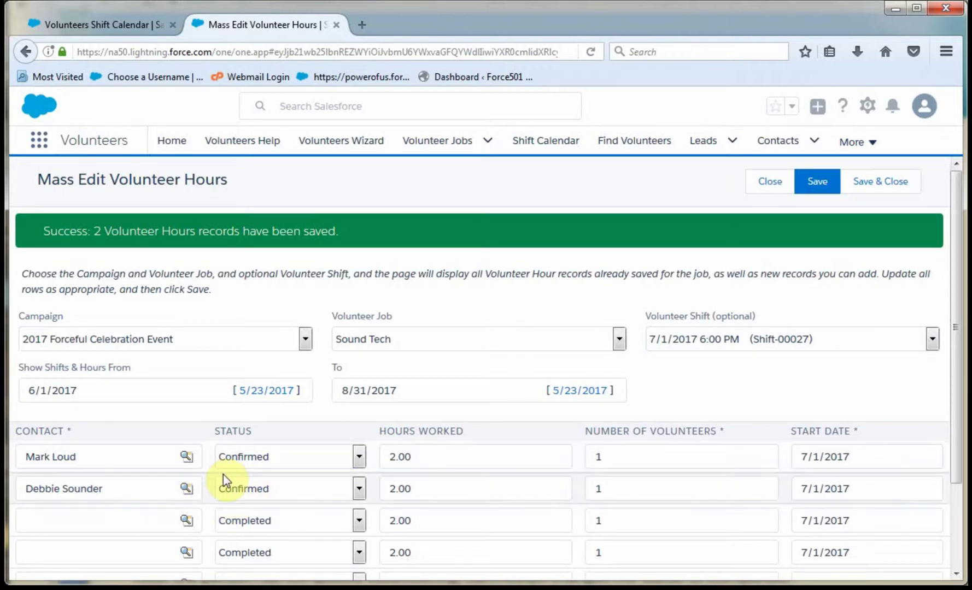
# Close the mass edit tab, then reload the Shift Calendar at July 2017 to check the filled Sound Tech shifts
pyautogui.click(336, 26)
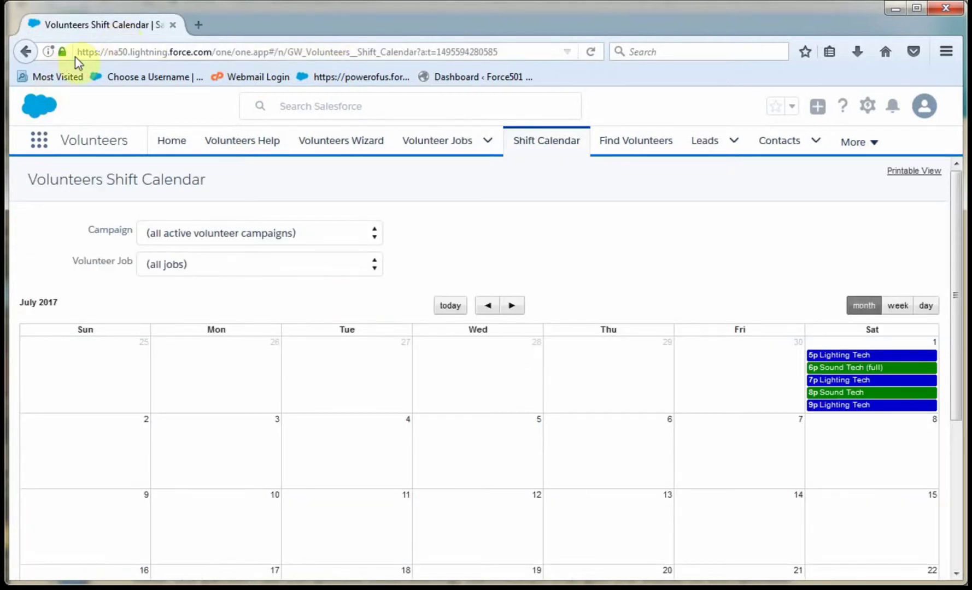
pyautogui.click(597, 53)
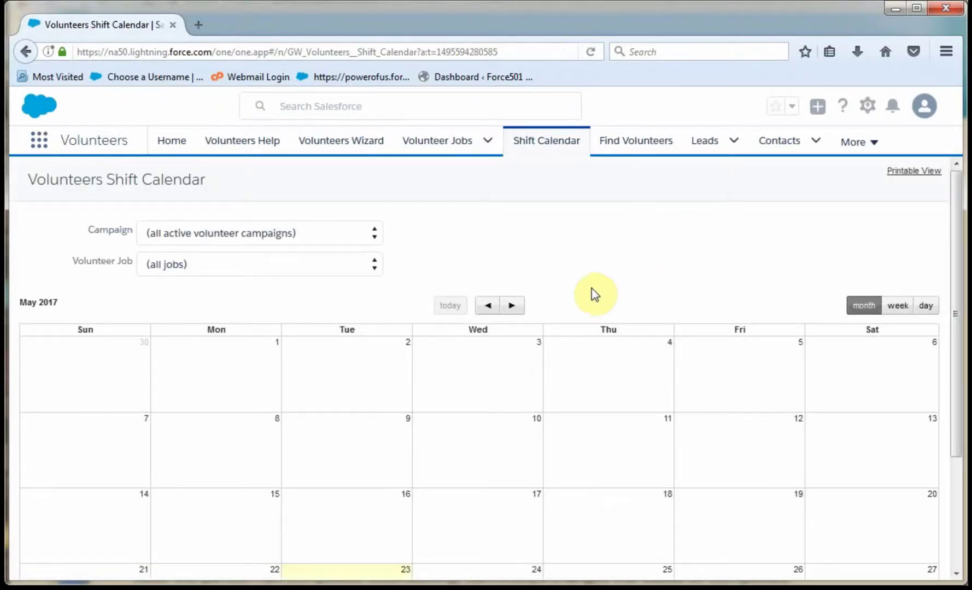
pyautogui.click(517, 308)
pyautogui.click(518, 309)
pyautogui.moveTo(842, 375)
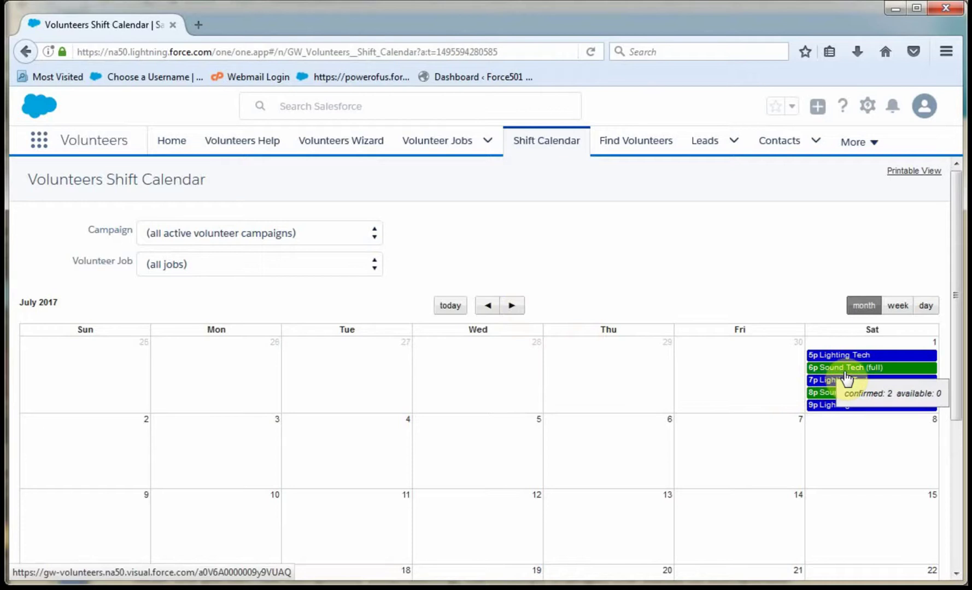
pyautogui.moveTo(837, 399)
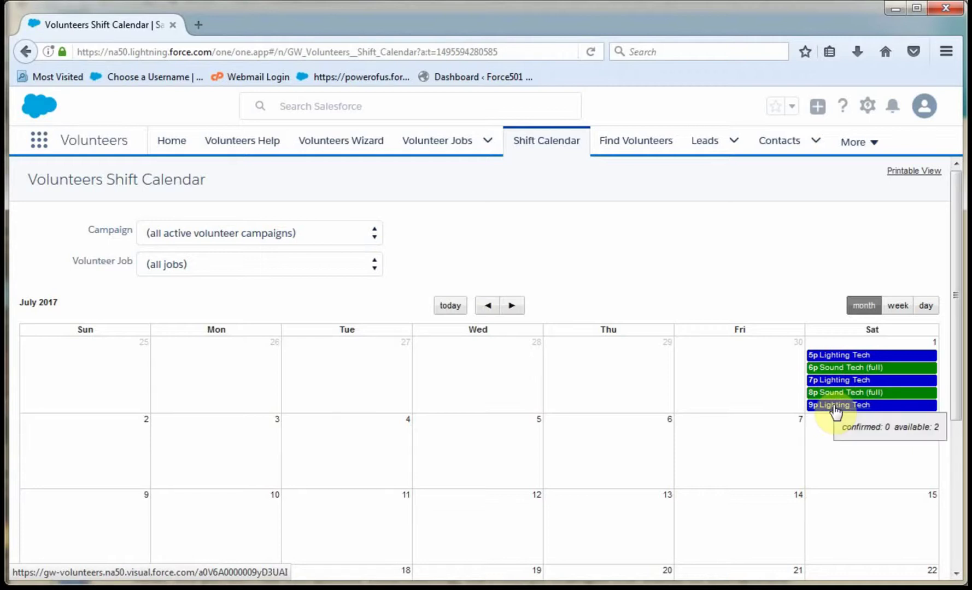
# Open the 2017 Forceful Celebration Event campaign from Campaigns and review its related Volunteer Jobs
pyautogui.click(852, 143)
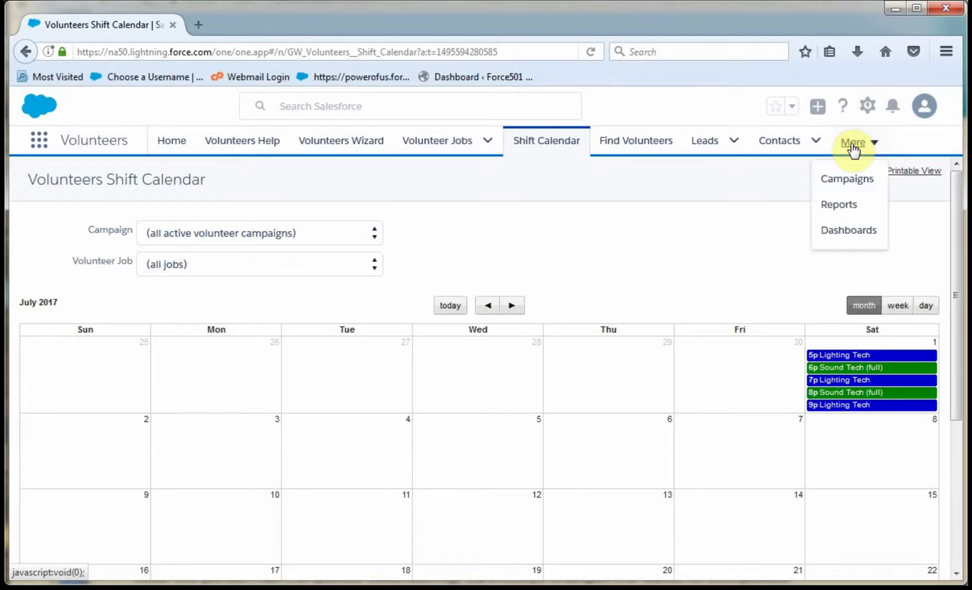
pyautogui.click(847, 185)
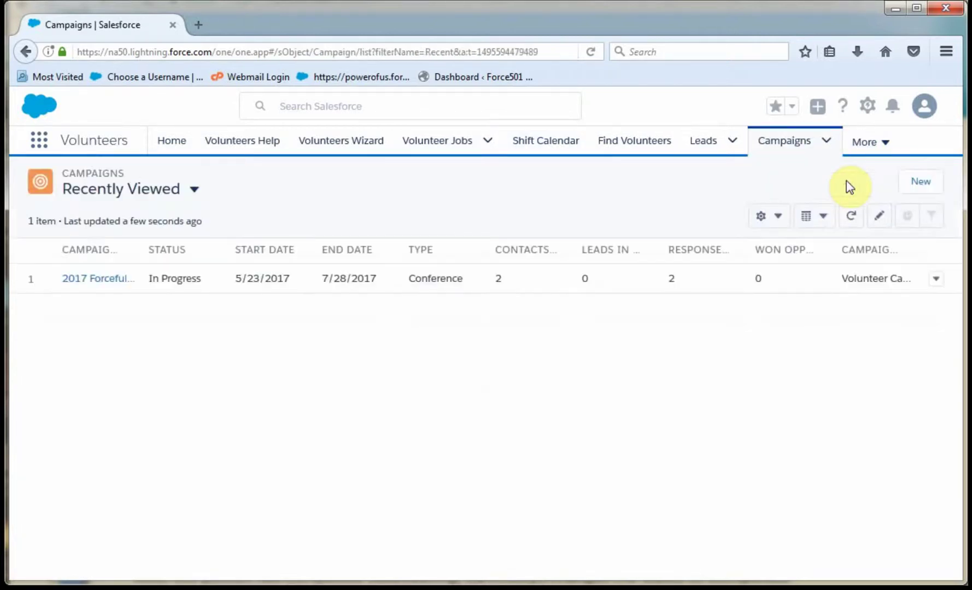
pyautogui.click(94, 280)
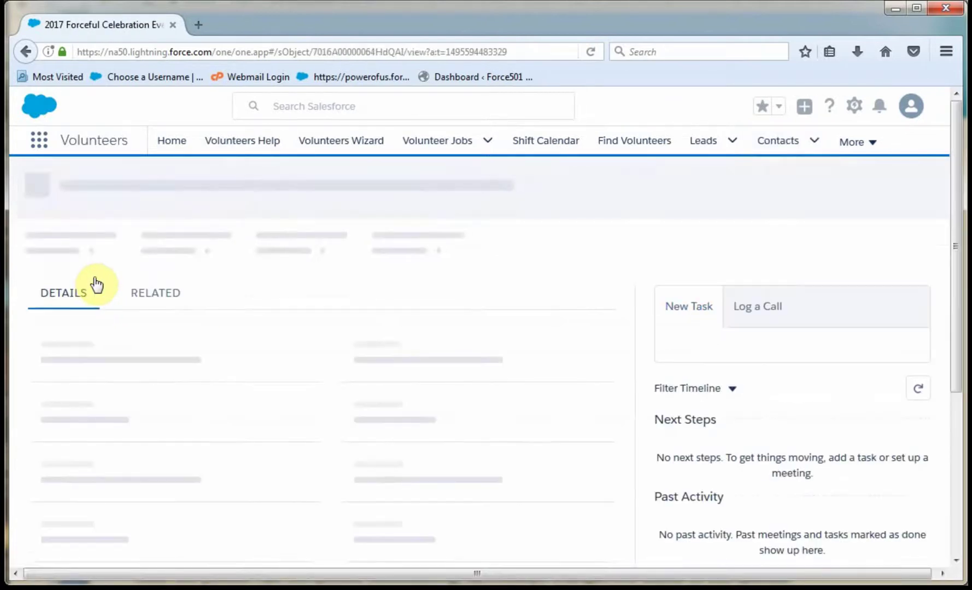
pyautogui.click(140, 298)
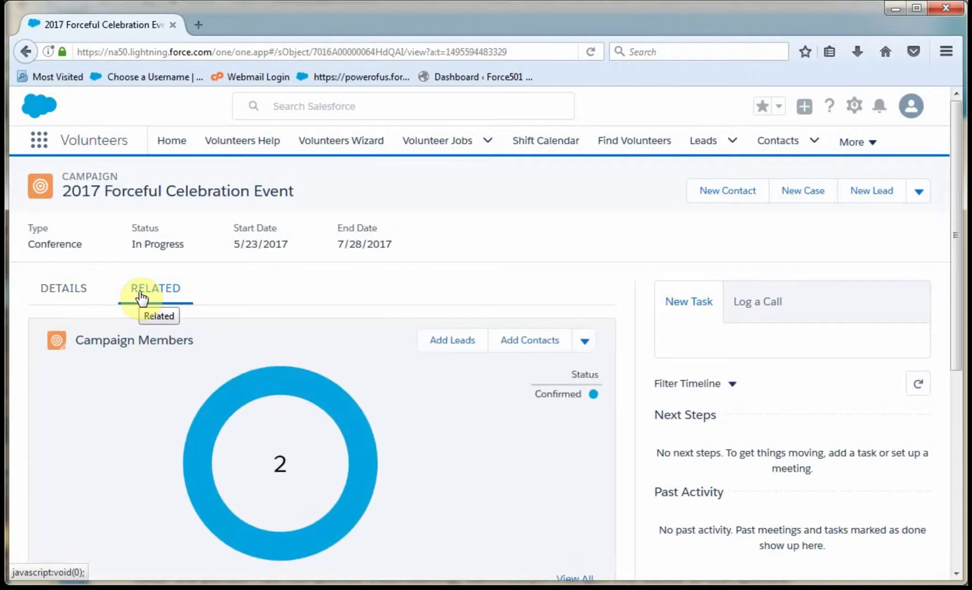
pyautogui.scroll(-5, 417, 461)
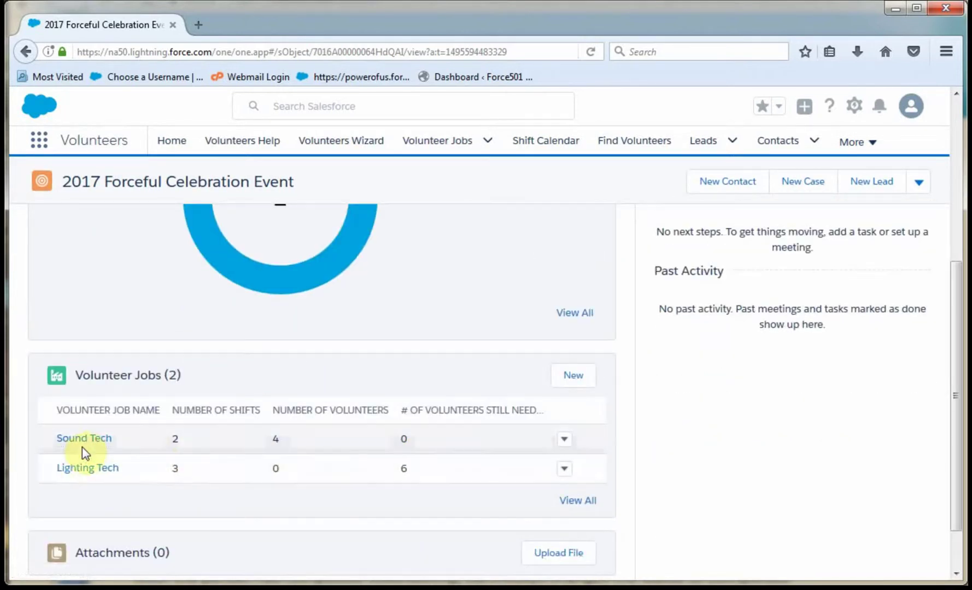
pyautogui.moveTo(90, 455)
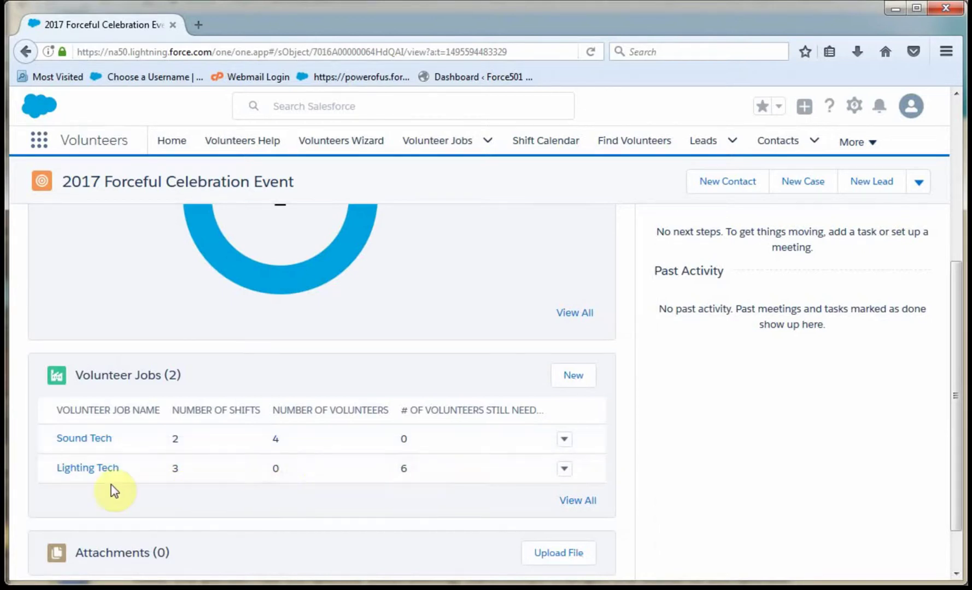
# Go from the Lighting Tech job to Shift-00029 and show its related volunteer hours
pyautogui.click(79, 469)
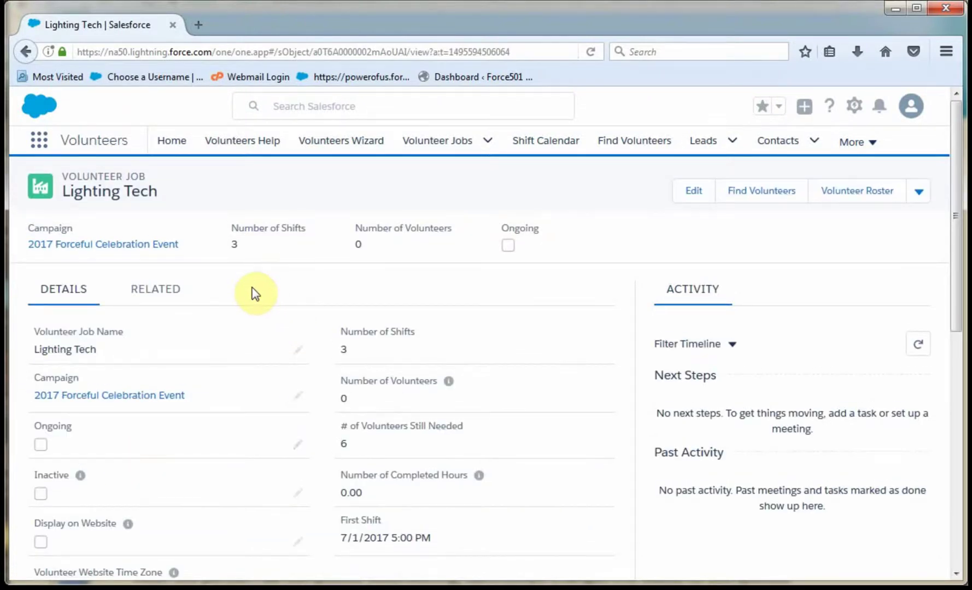
pyautogui.click(159, 295)
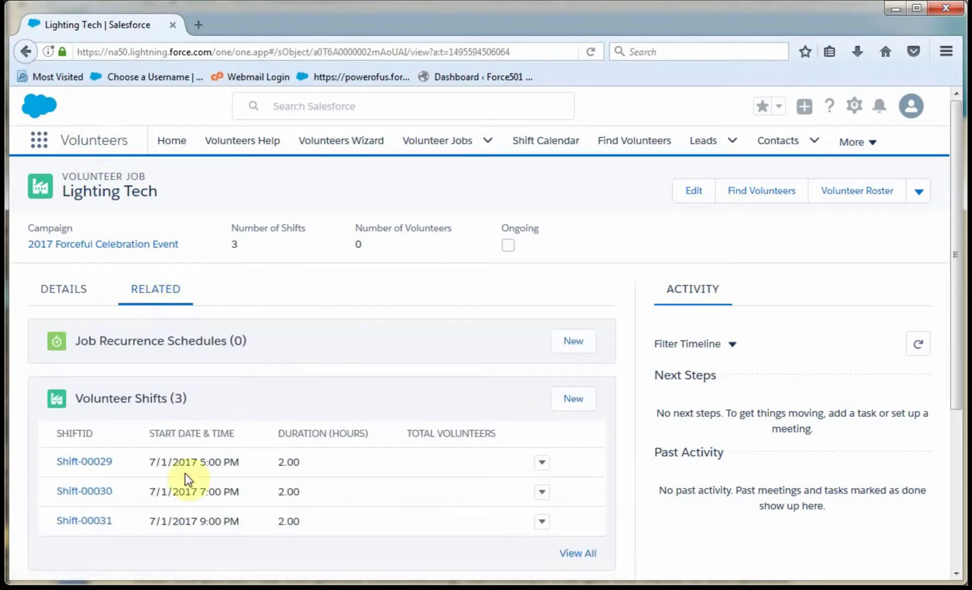
pyautogui.click(81, 464)
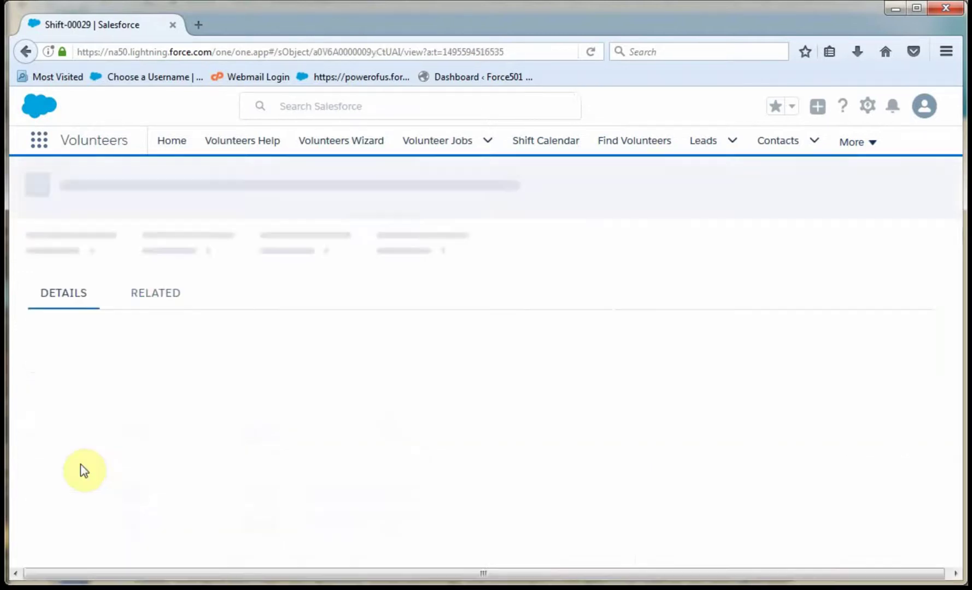
pyautogui.click(170, 290)
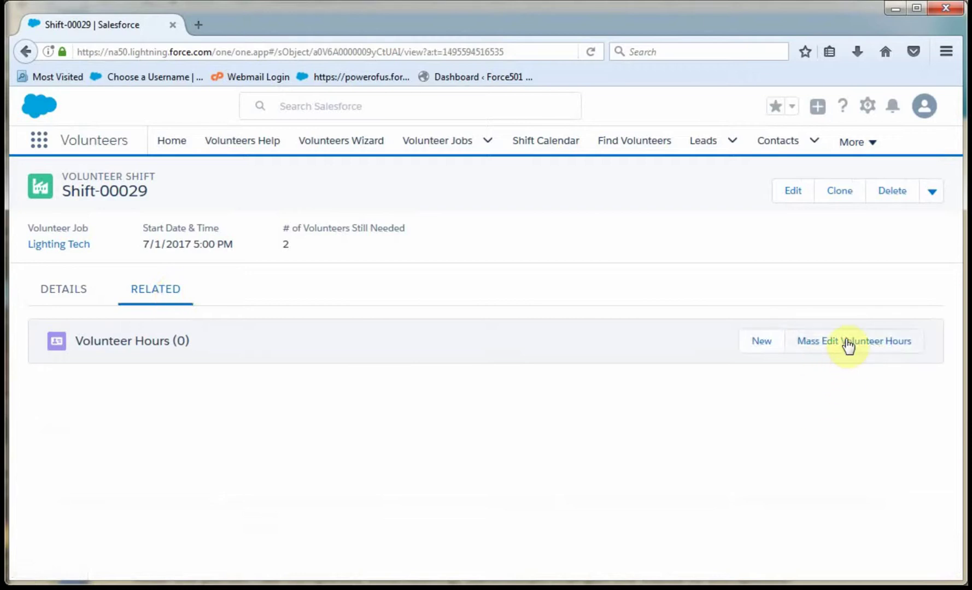
# Launch Mass Edit Volunteer Hours for Lighting Tech Shift-00029
pyautogui.click(847, 342)
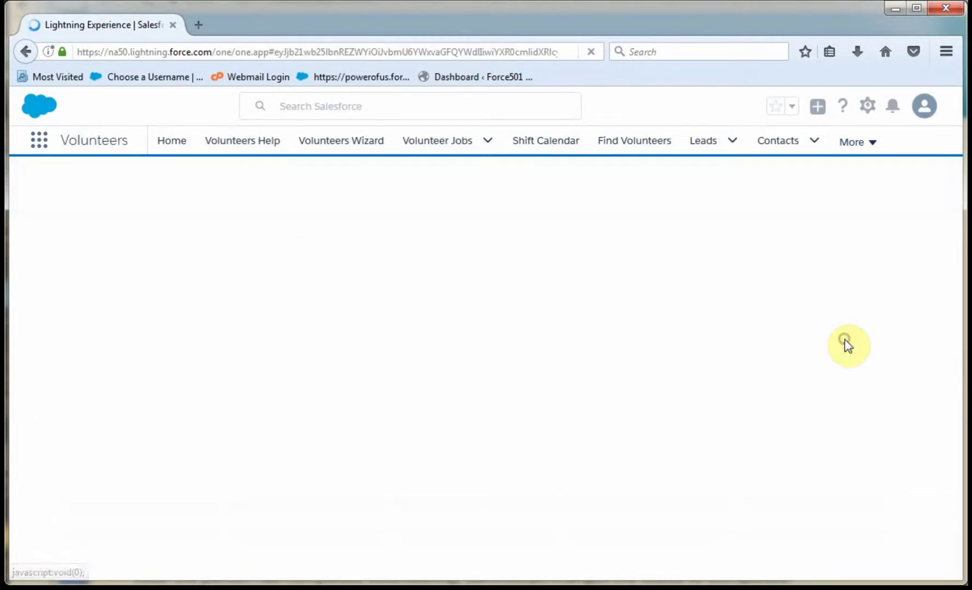